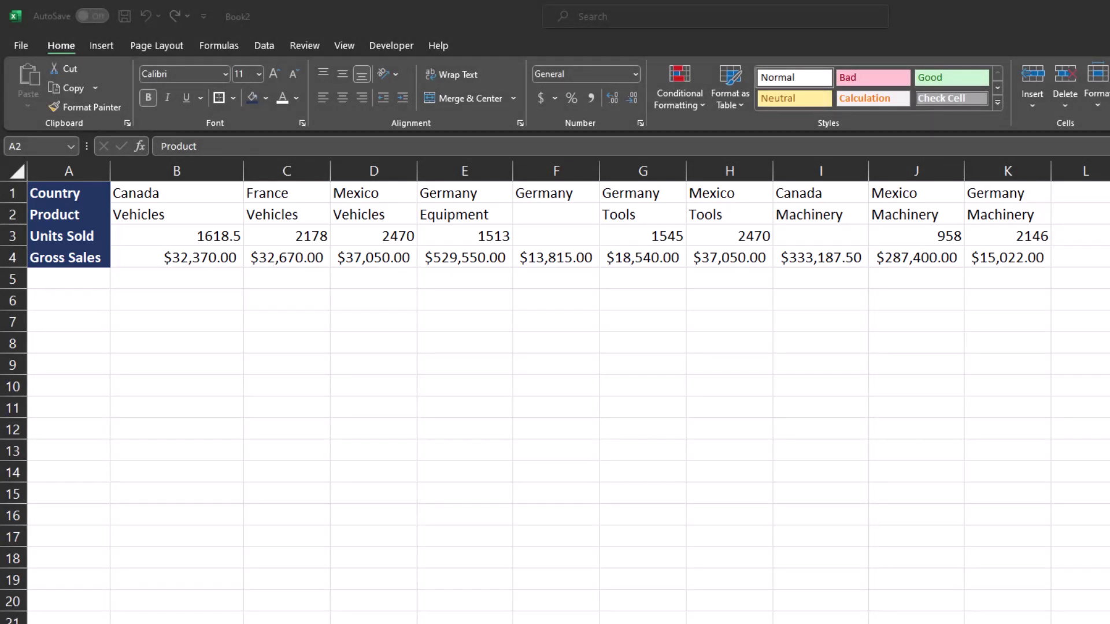
Enter =TRANSPOSE(A1:K4) in A6 so the sales table spills vertically into A6:D16.
click(36, 298)
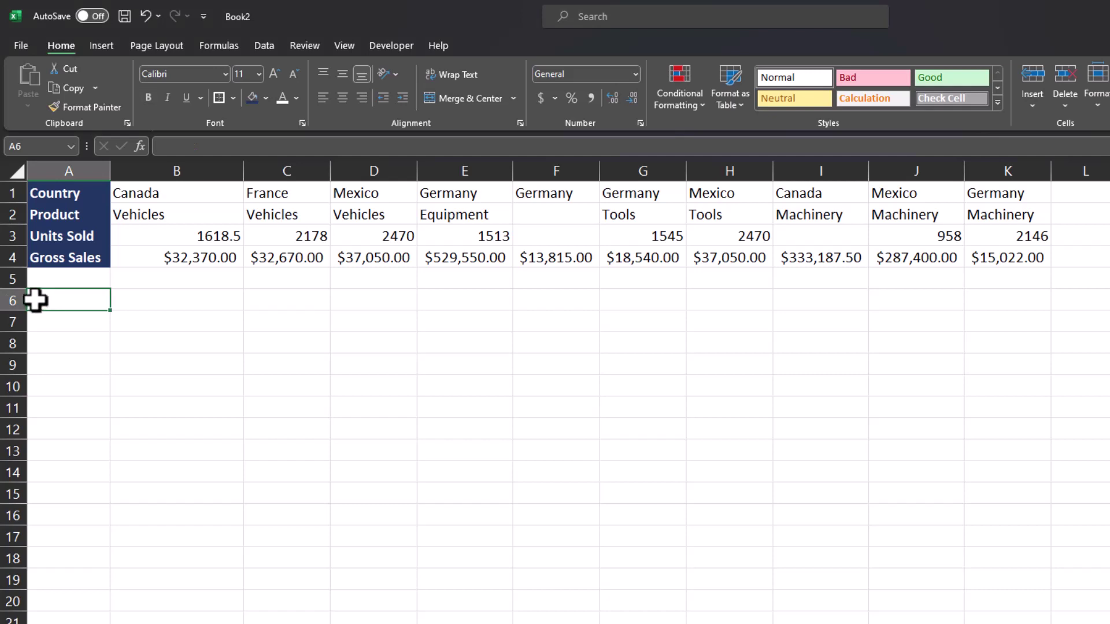
text(=tran)
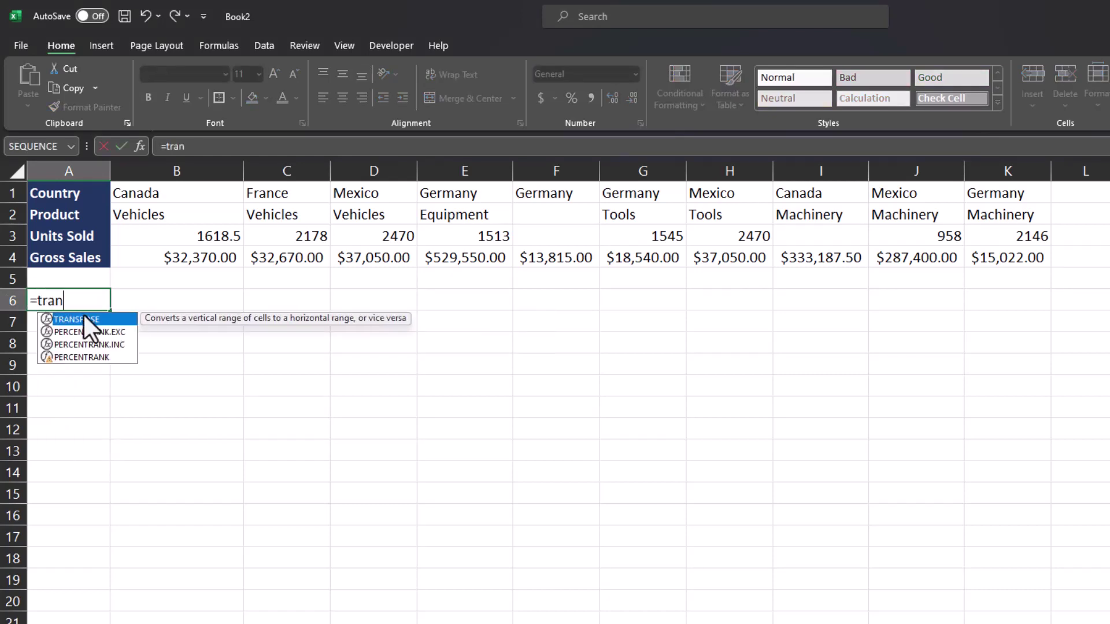
double_click(105, 320)
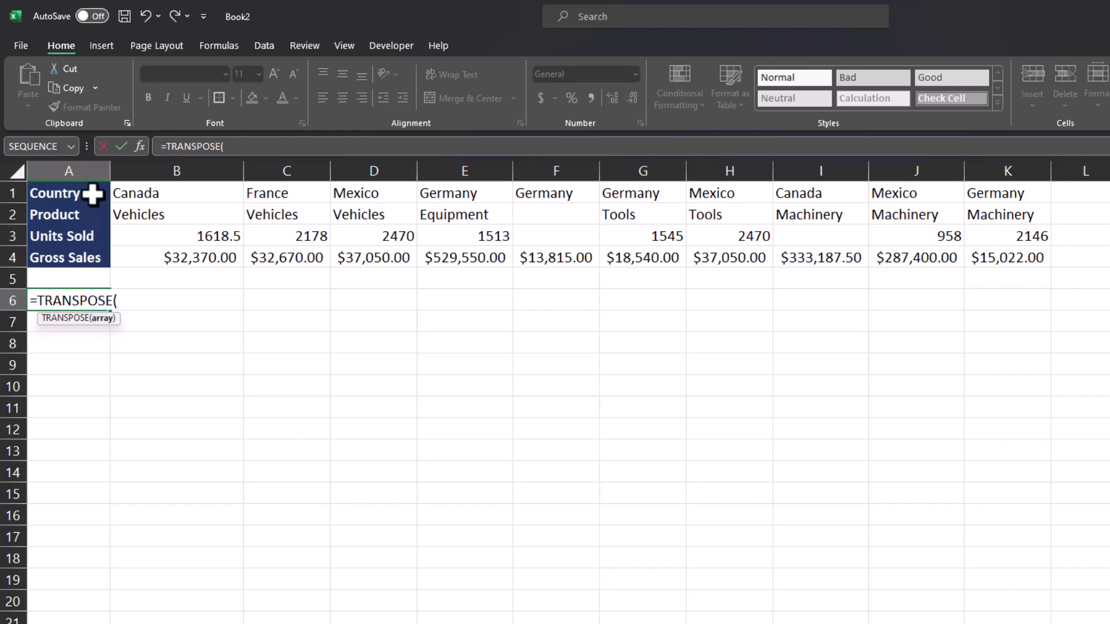
drag(91, 192, 980, 261)
key(Return)
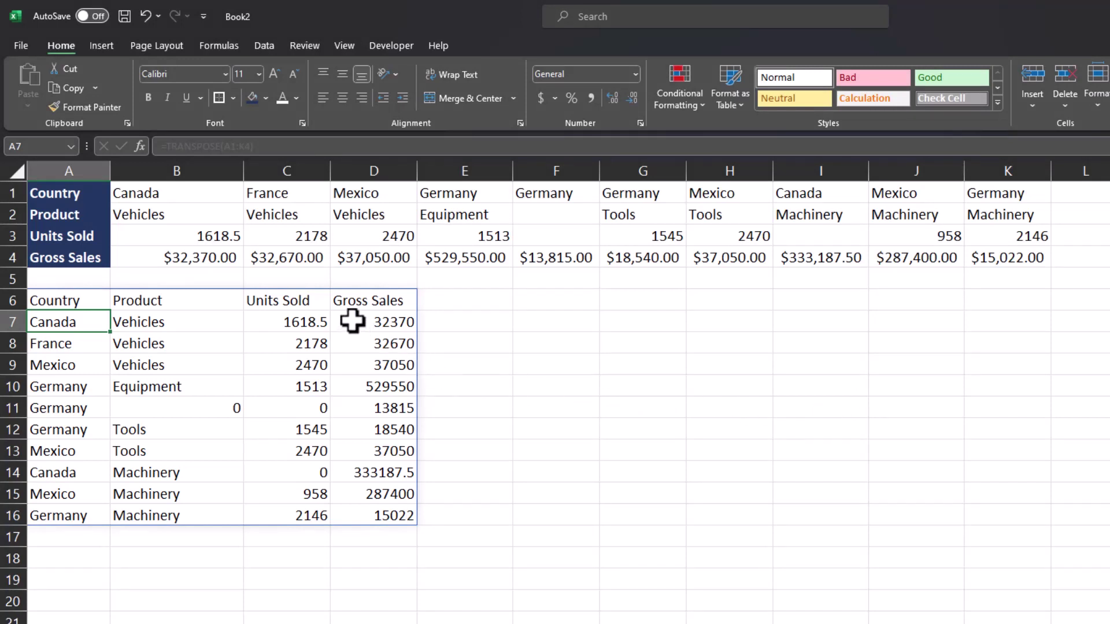
Apply dollar Accounting Number Format to the Gross Sales values in D7:D16.
drag(352, 322, 359, 511)
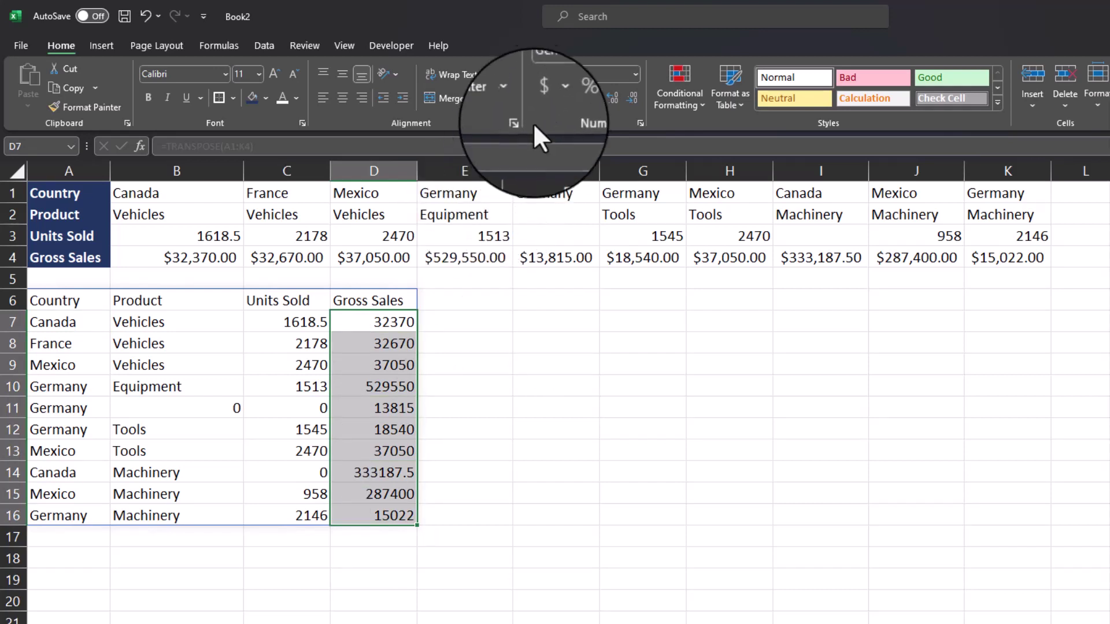
click(540, 99)
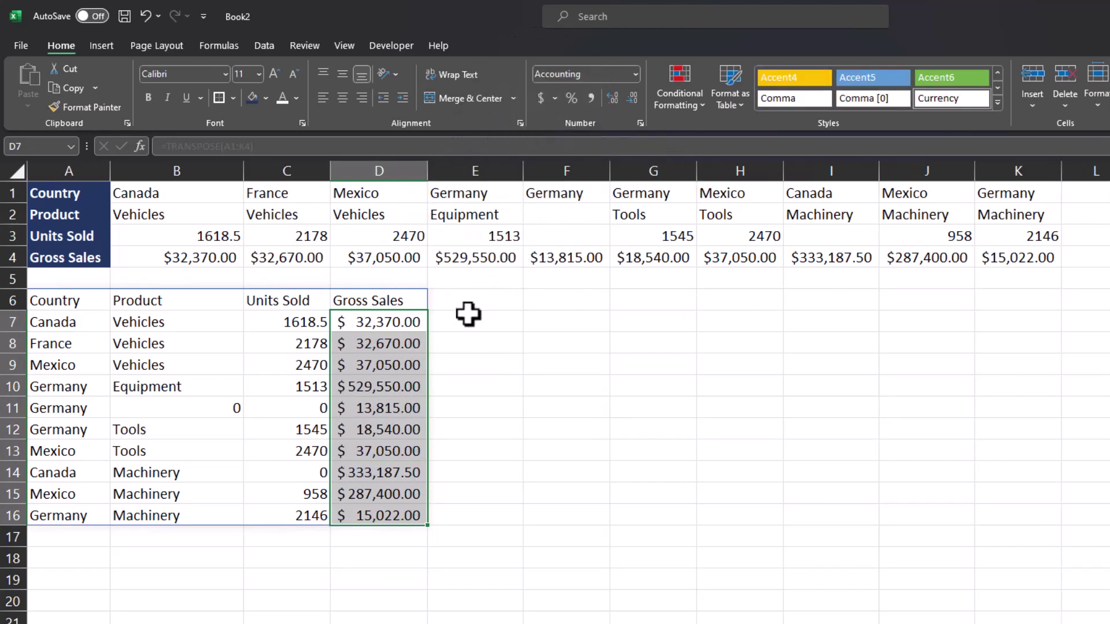
click(461, 339)
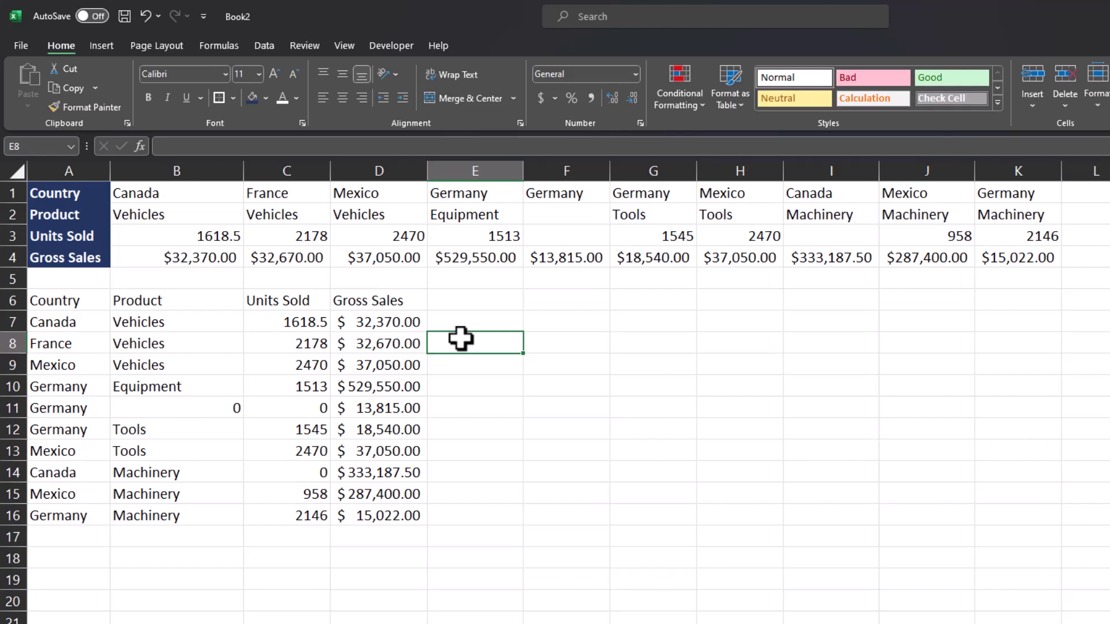
Edit A6's formula to insert an IF function inside the TRANSPOSE parentheses.
click(98, 302)
double_click(97, 301)
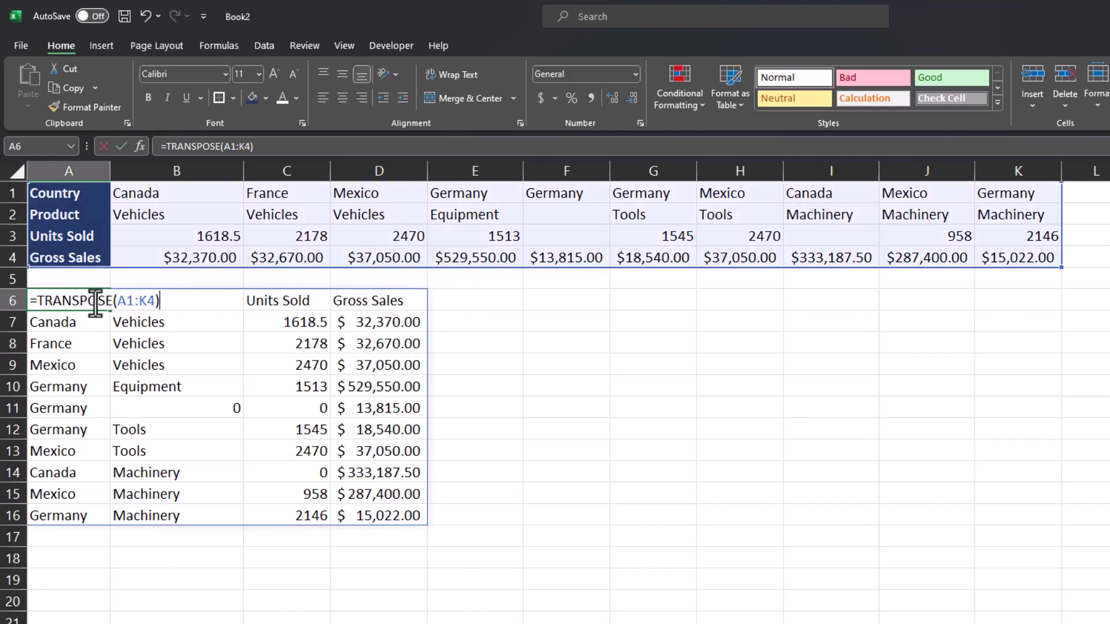
click(116, 301)
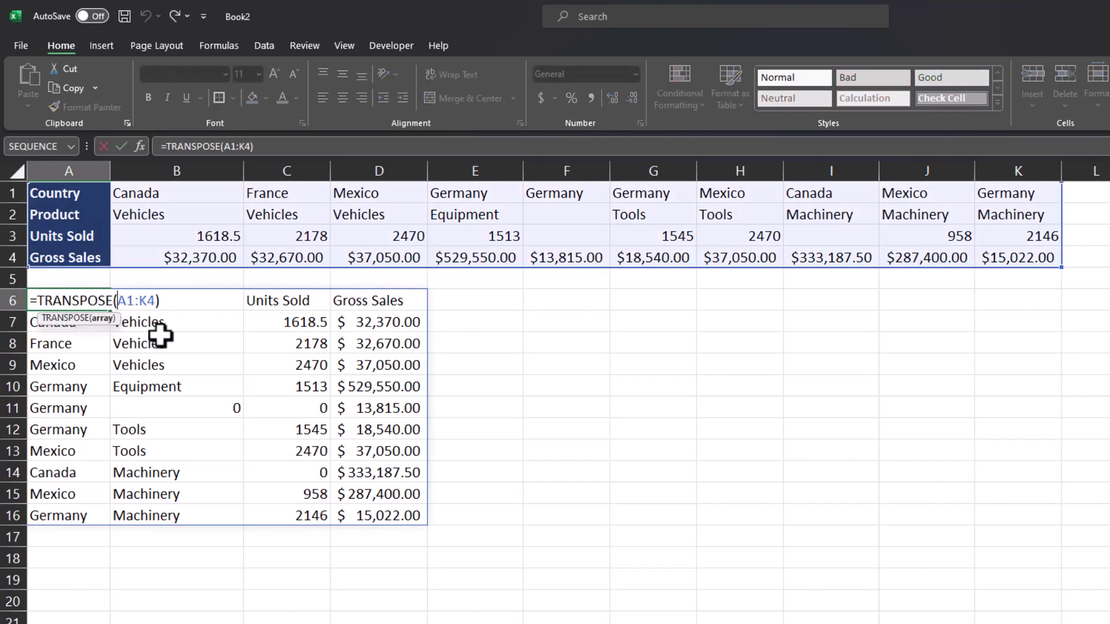
text(IF)
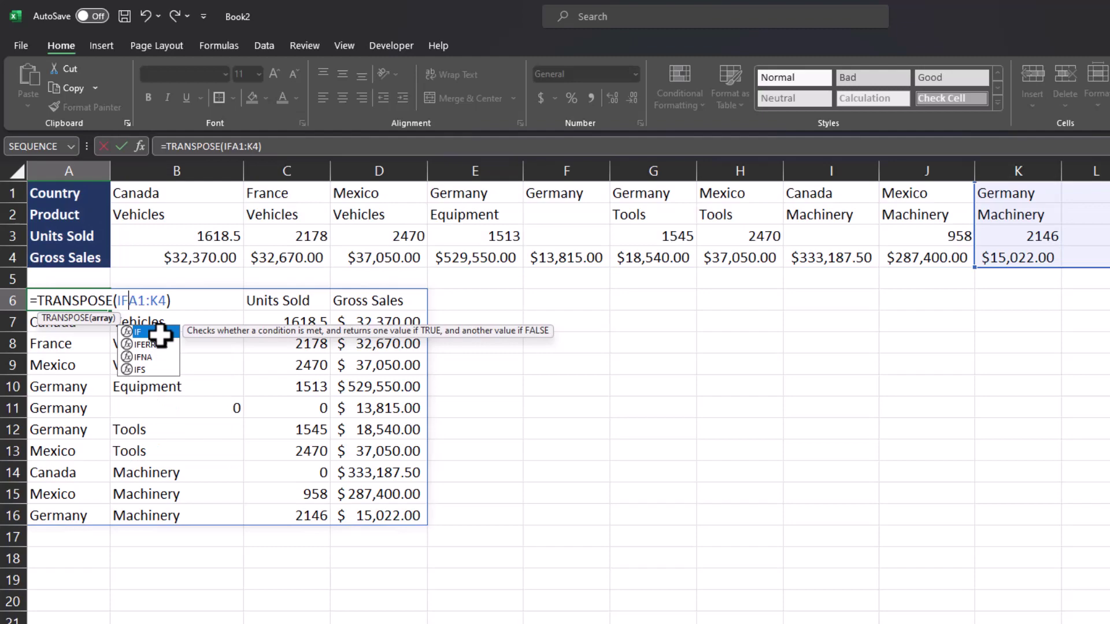
double_click(160, 335)
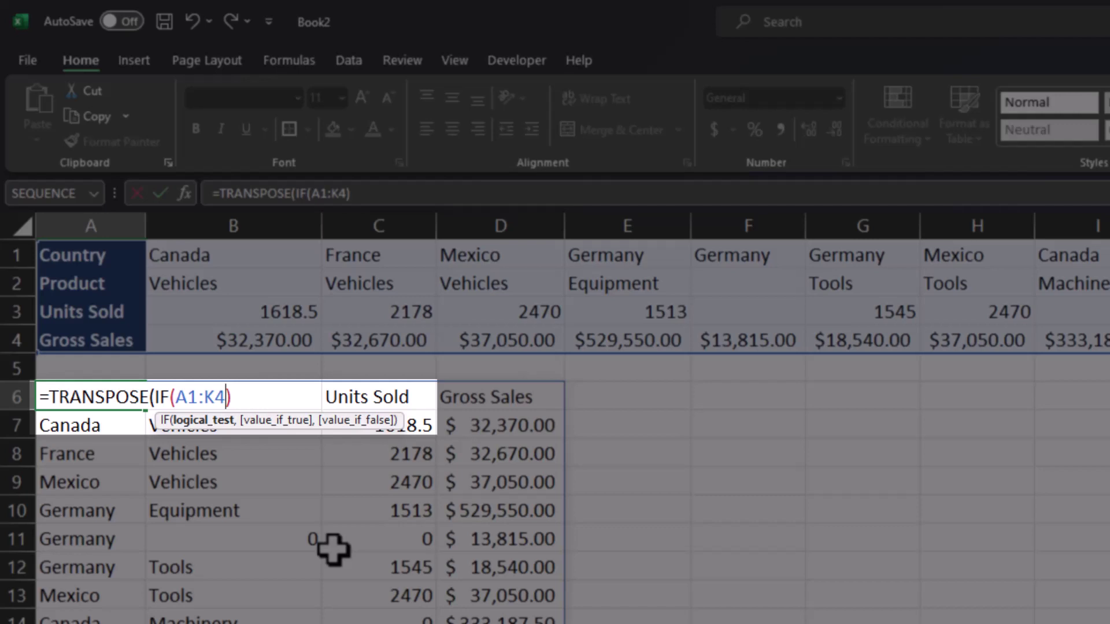
Complete the formula as =TRANSPOSE(IF(A1:K4="","N/A",A1:K4)) so blanks show N/A.
text(="")
text(,)
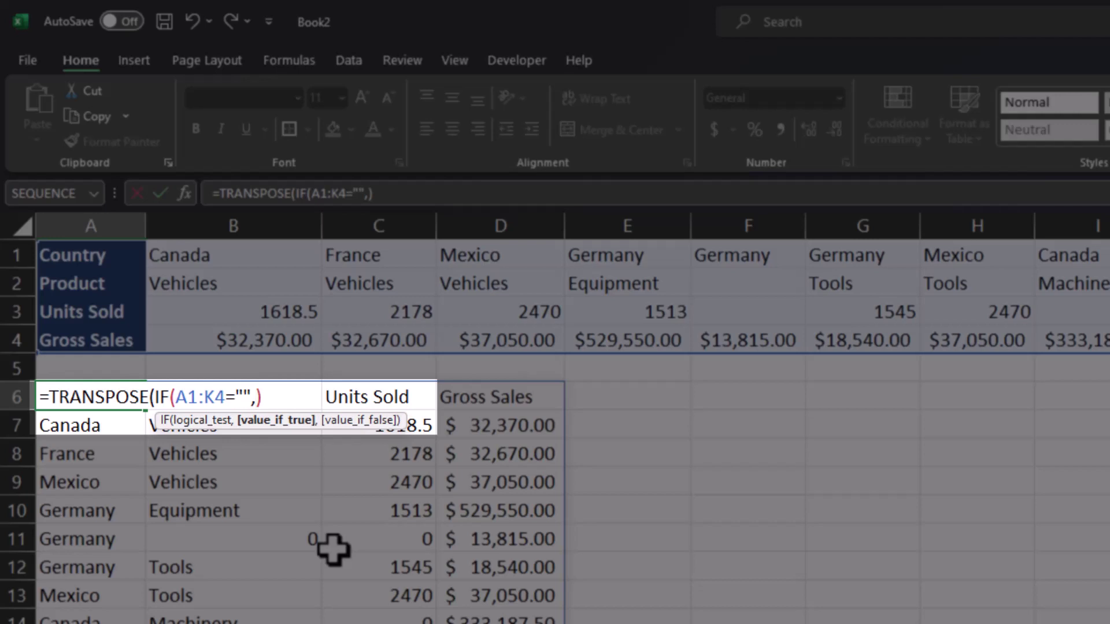
text(N/A)
text(")
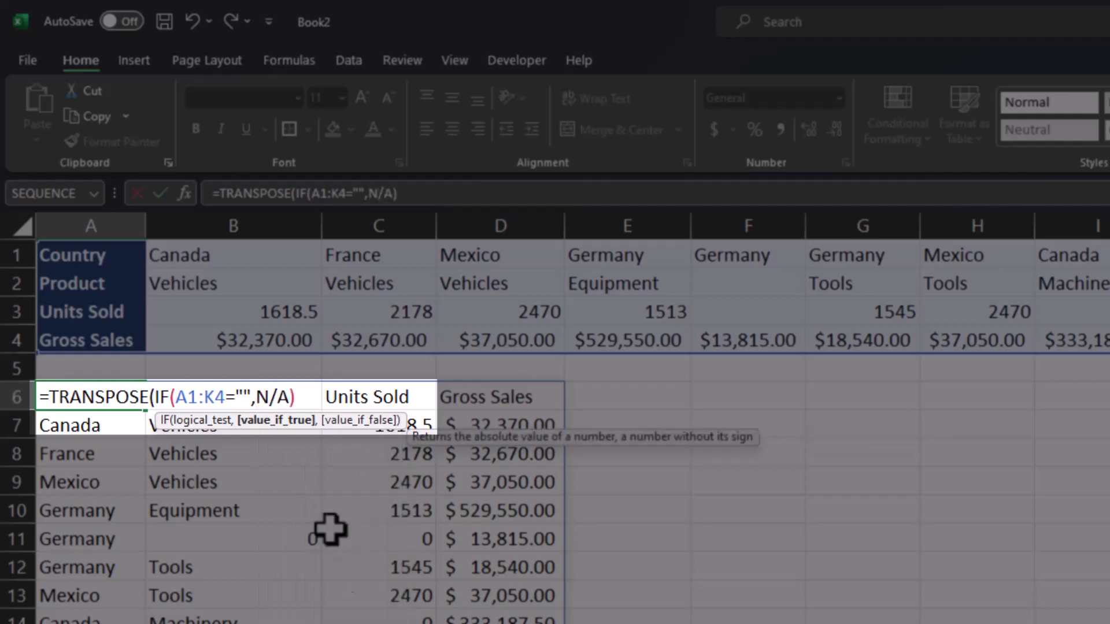
click(256, 396)
text(")
key(Right)
key(Right)
key(Right)
key(Right)
text(,)
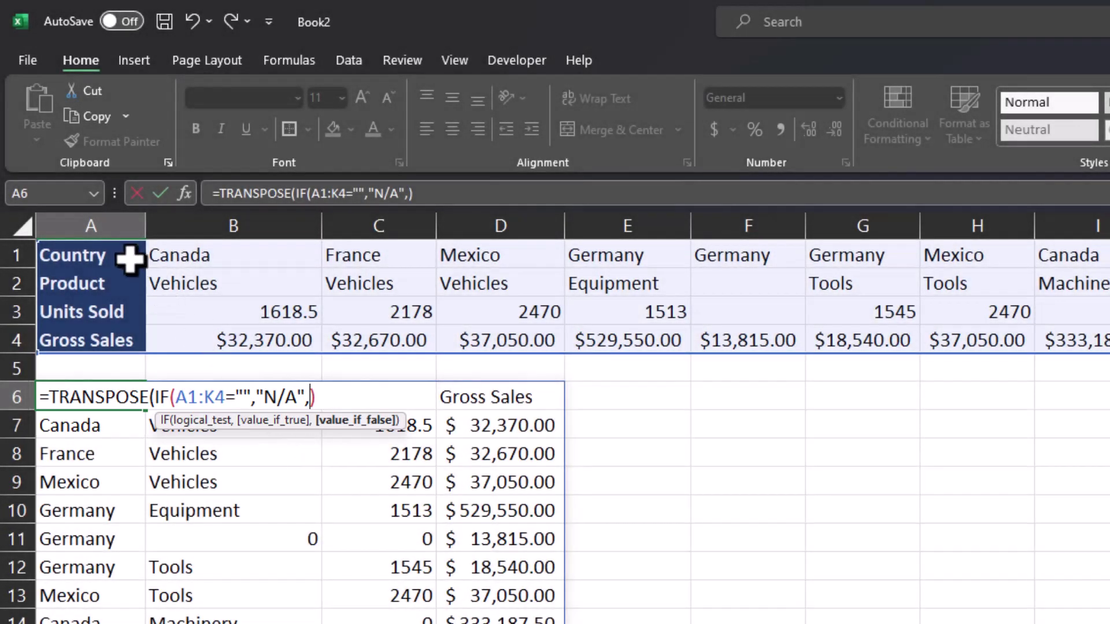
drag(128, 255, 1107, 344)
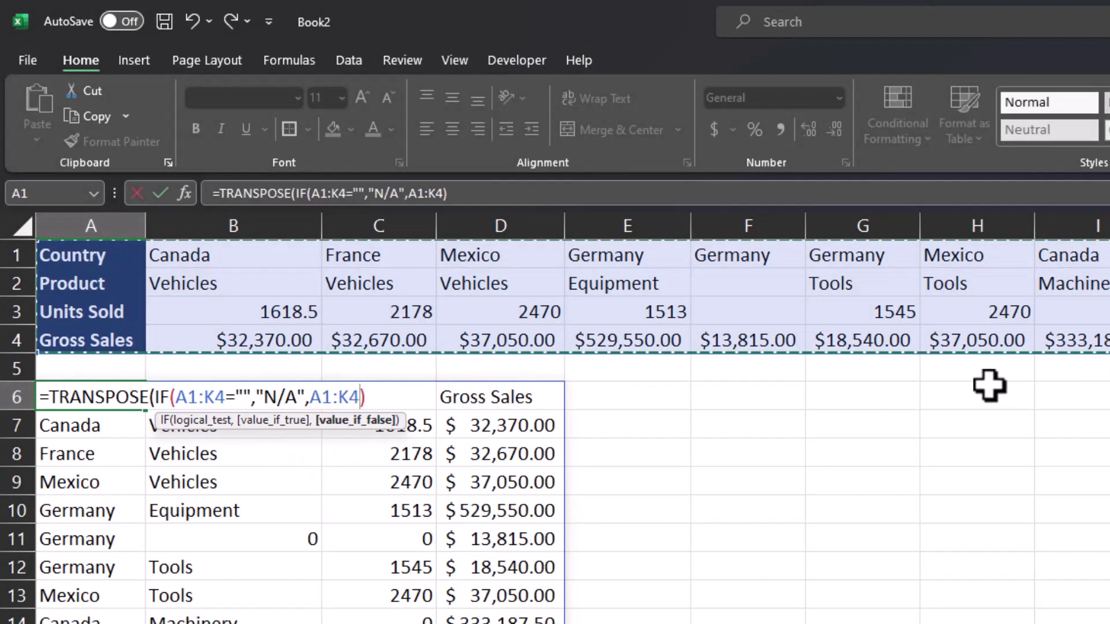
text())
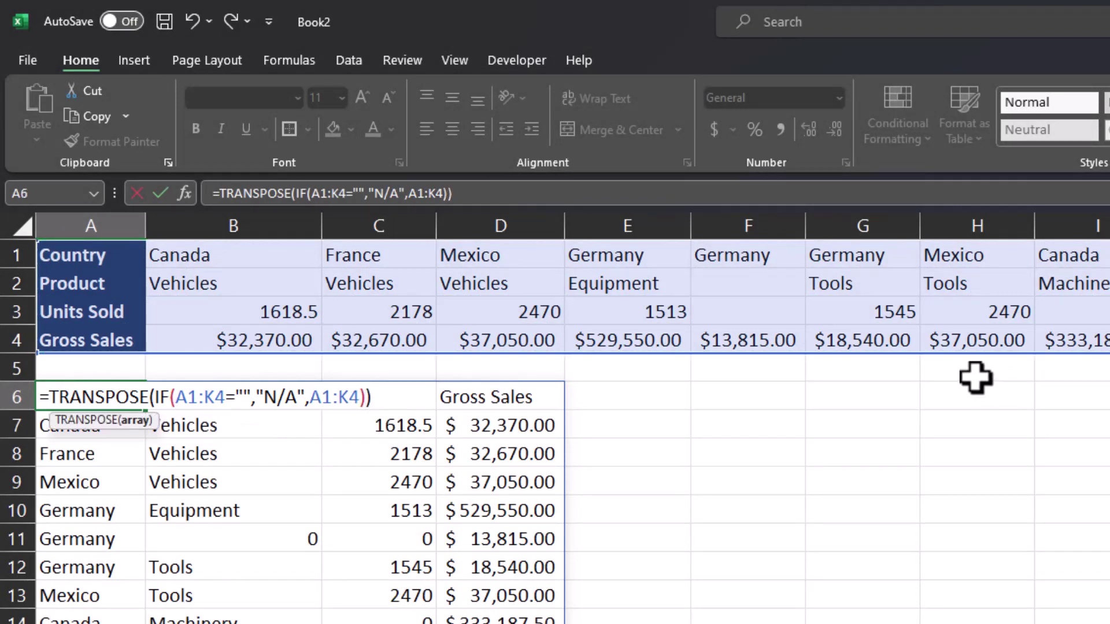
key(Return)
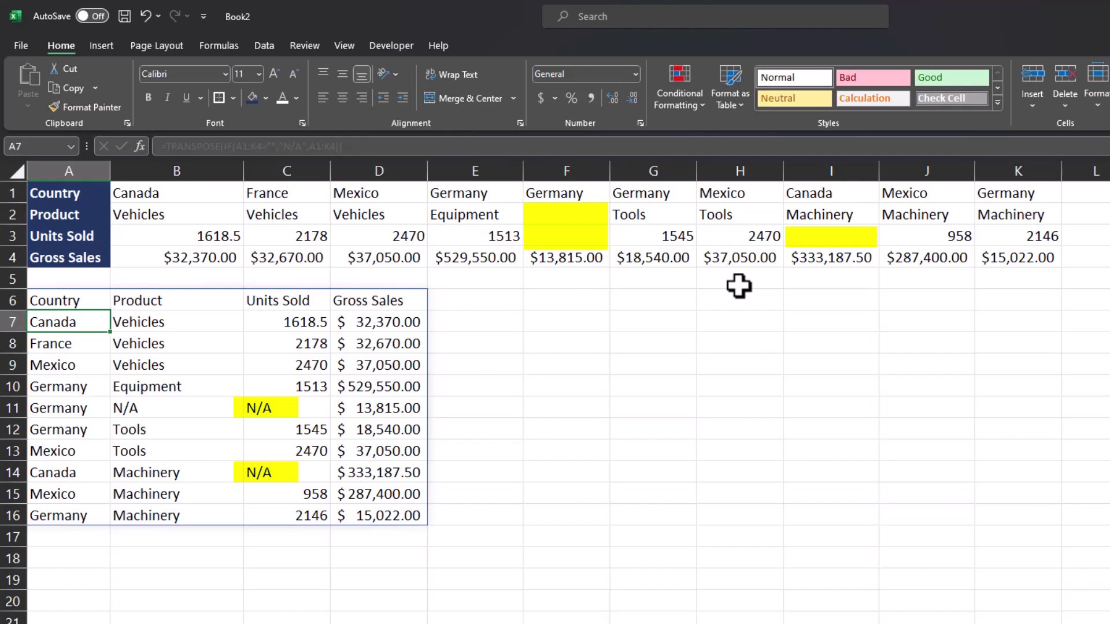
Change B3, Canada's Vehicles units sold, to 300 so C7 updates.
key(Up)
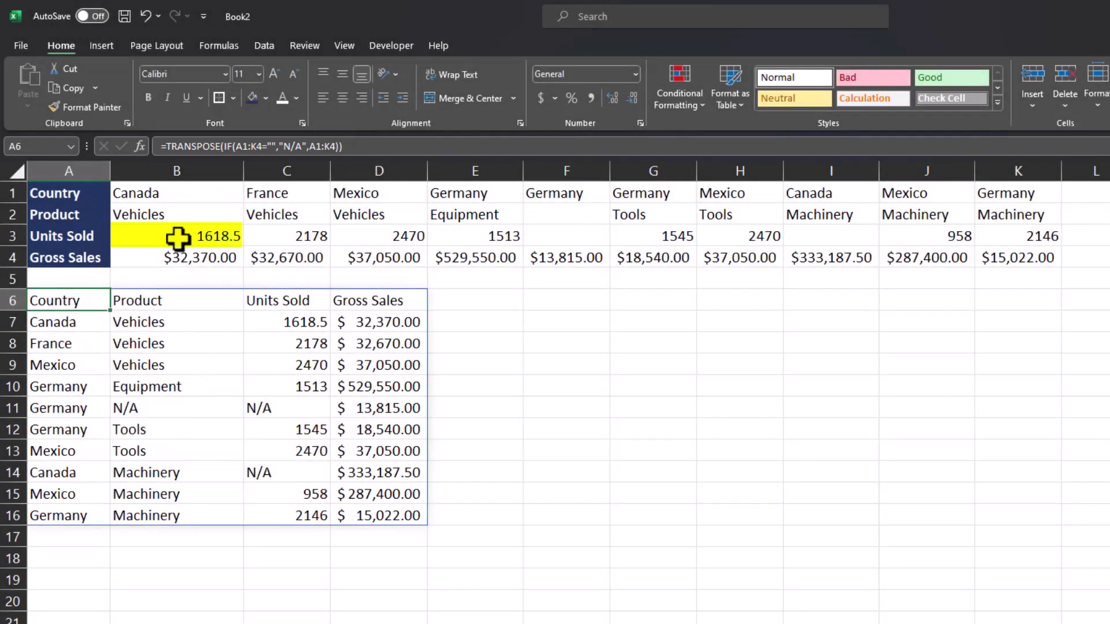
click(177, 238)
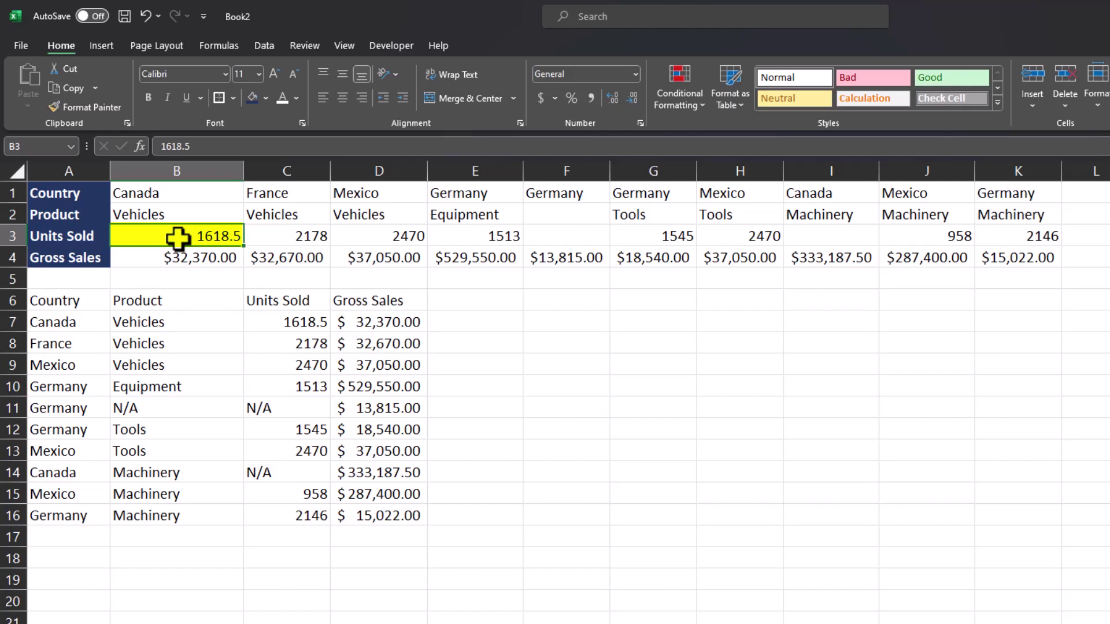
text(300)
click(215, 273)
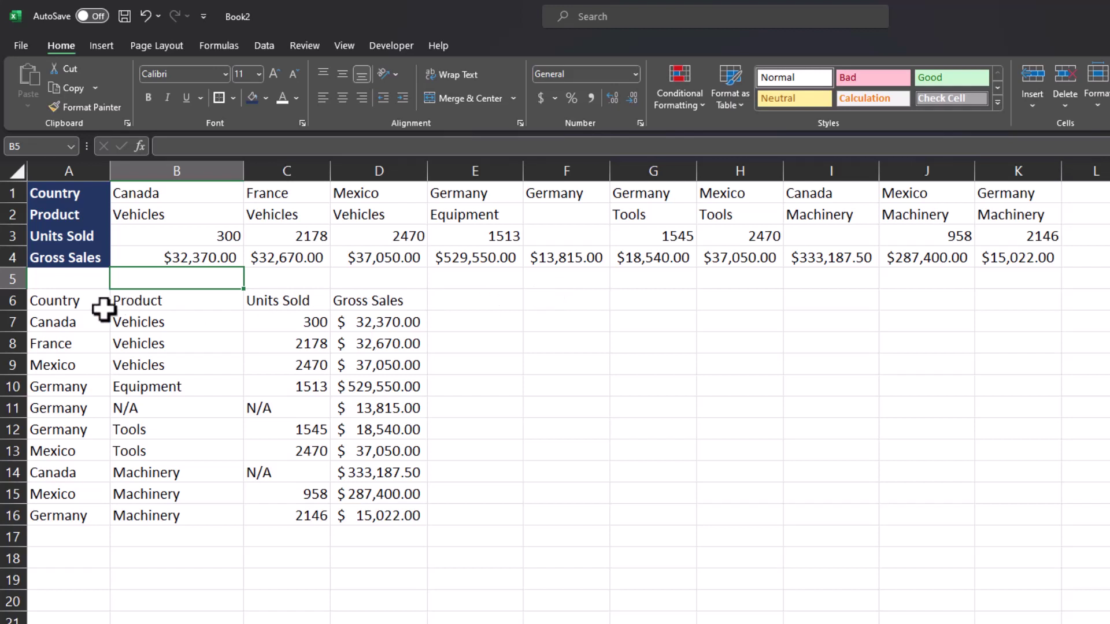
Copy A6:D16 and paste it back over itself as static values, then check the cells.
drag(89, 307, 416, 523)
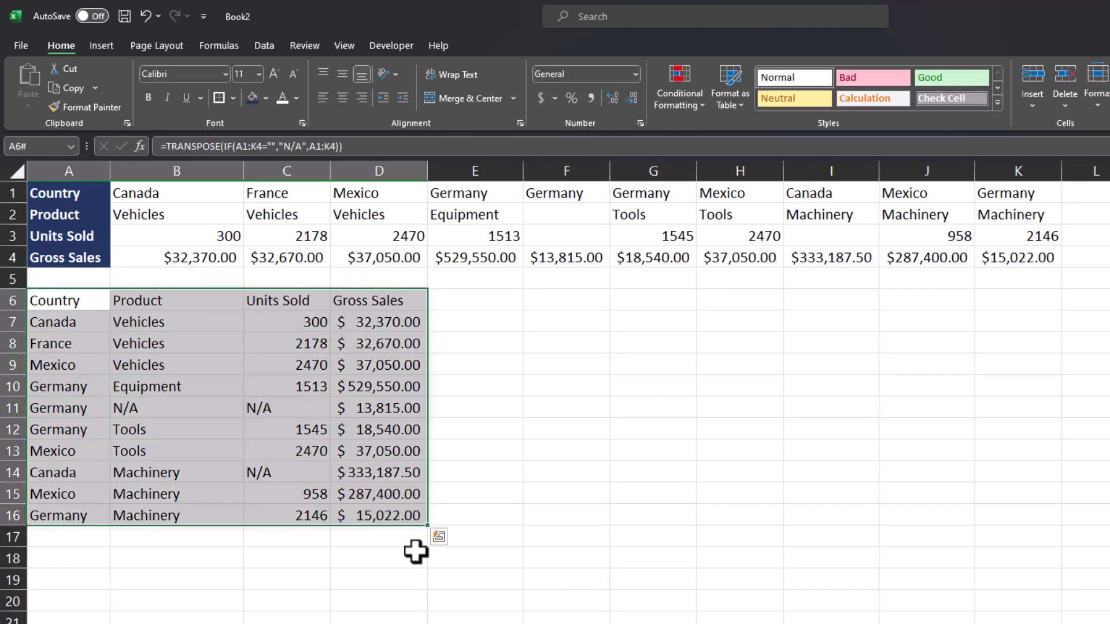
key(ctrl+c)
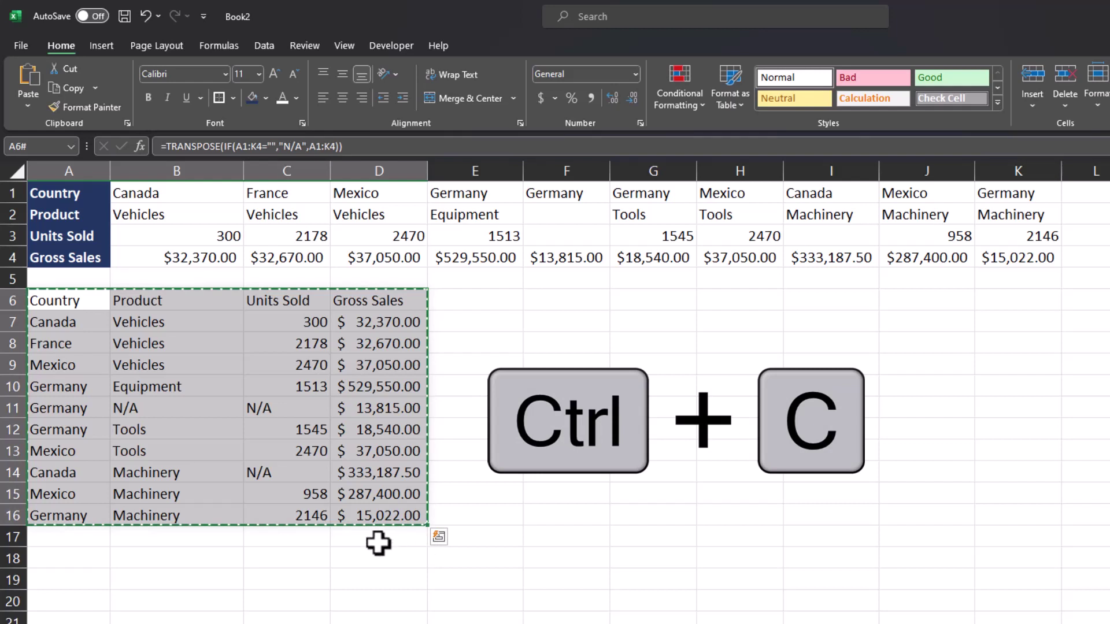
right_click(103, 301)
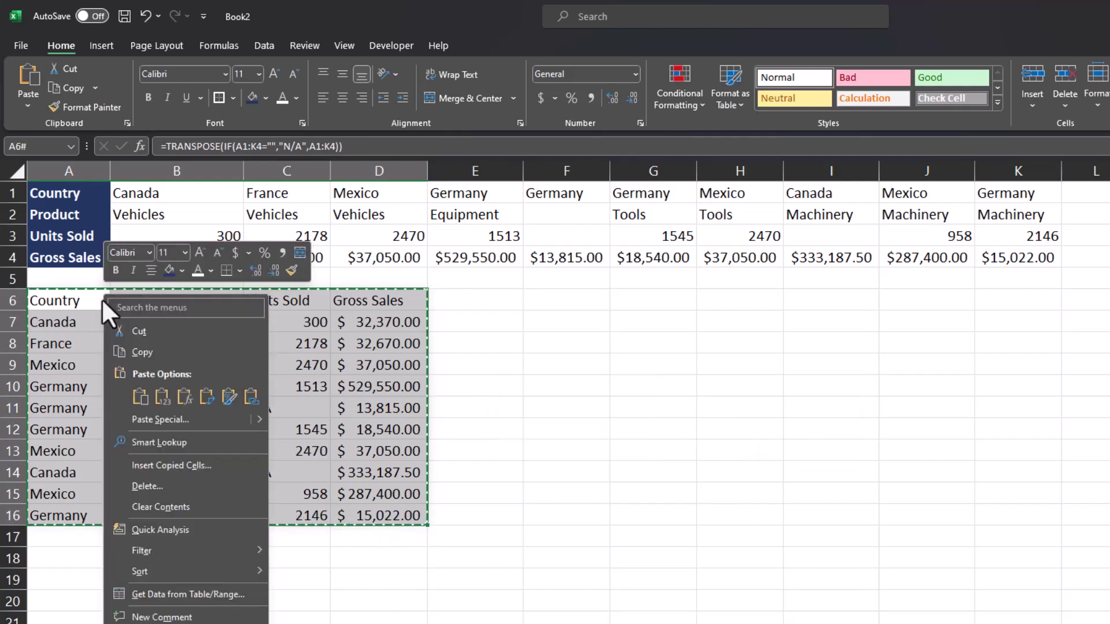
click(164, 403)
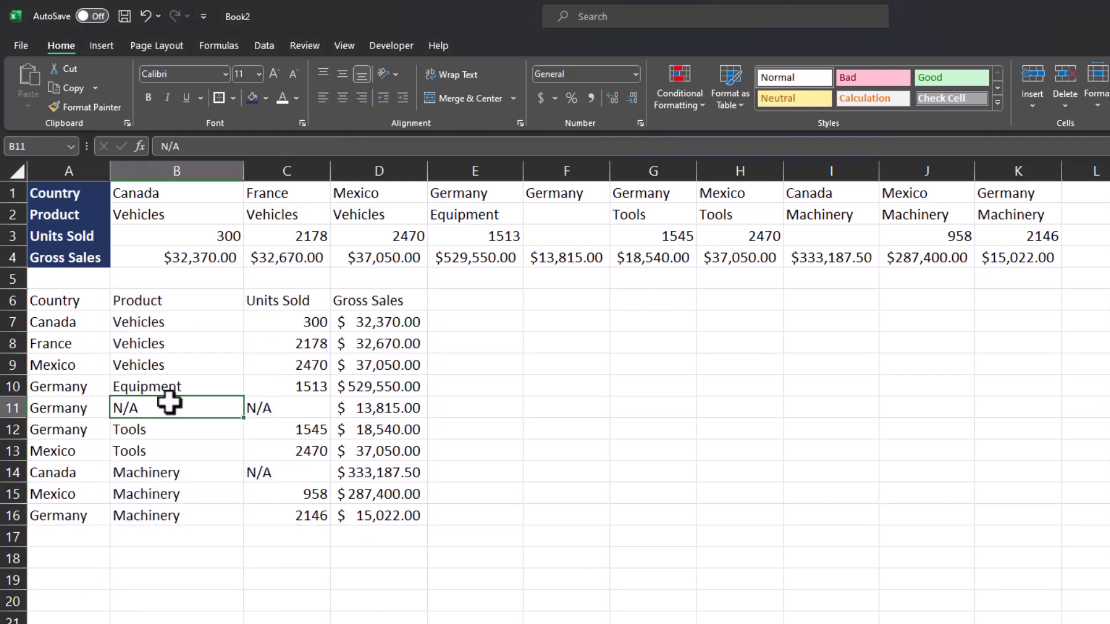
click(191, 317)
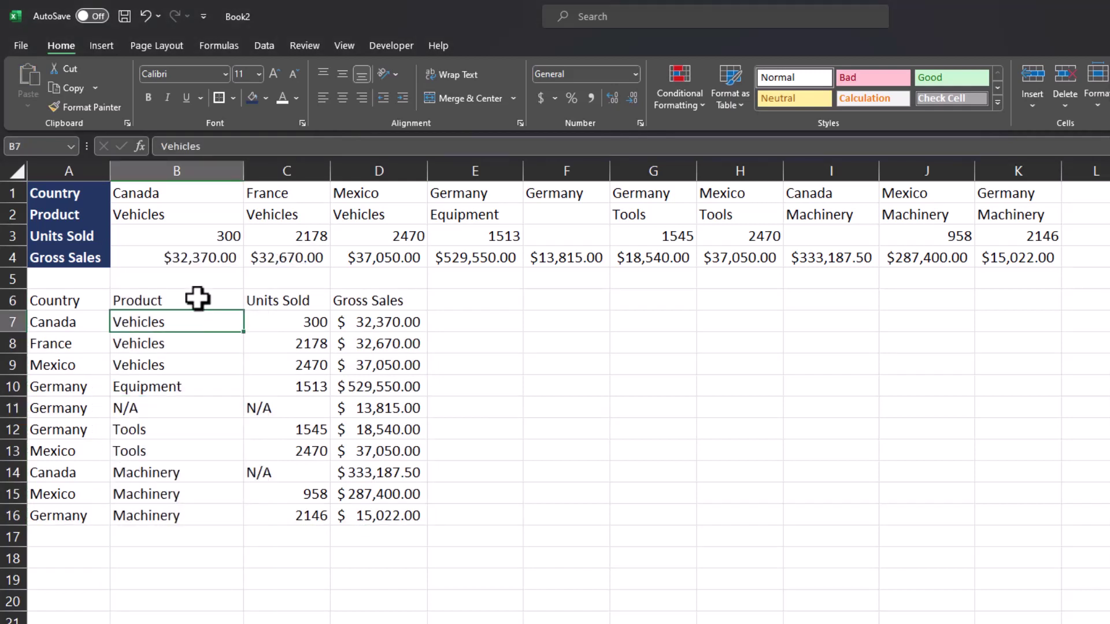
click(199, 298)
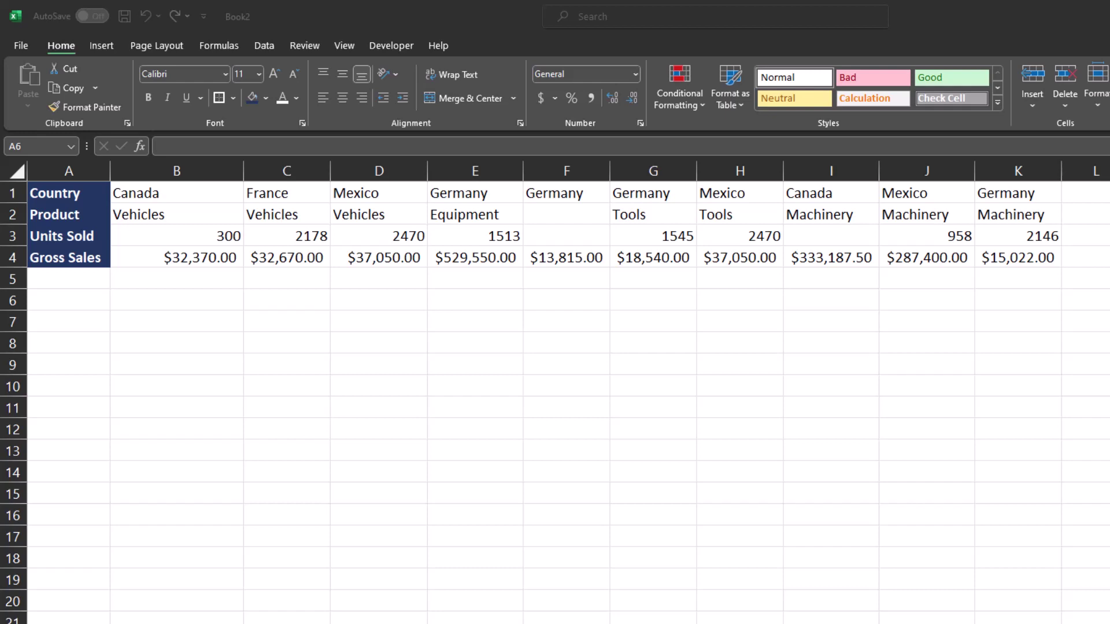
Copy A1:K4 and paste it into A6 using the Transpose paste option.
drag(104, 192, 983, 260)
key(ctrl+c)
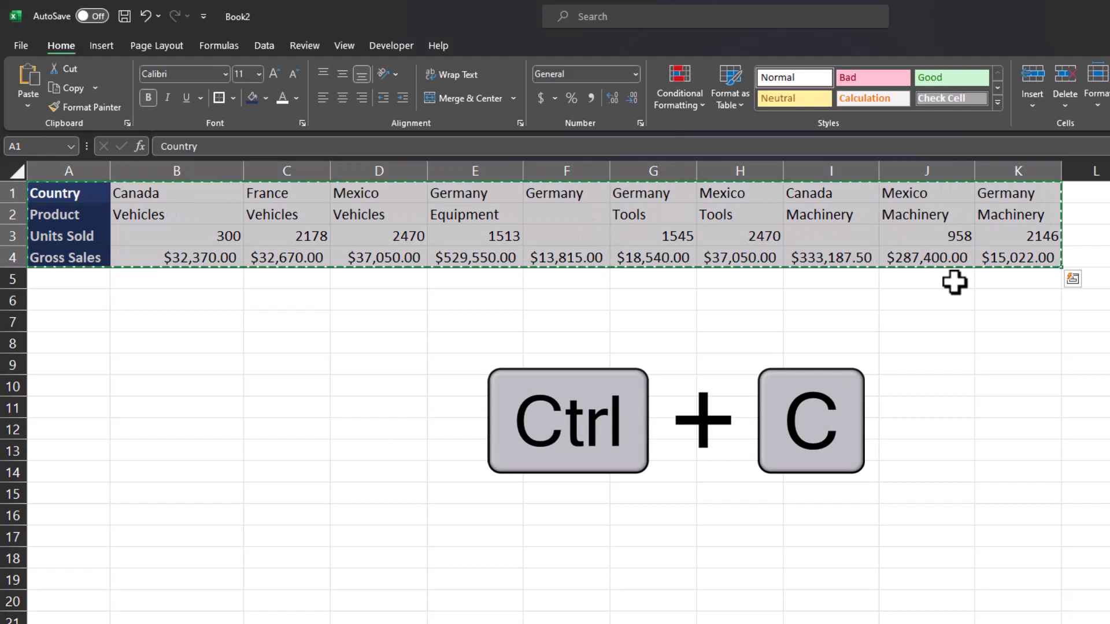
right_click(99, 300)
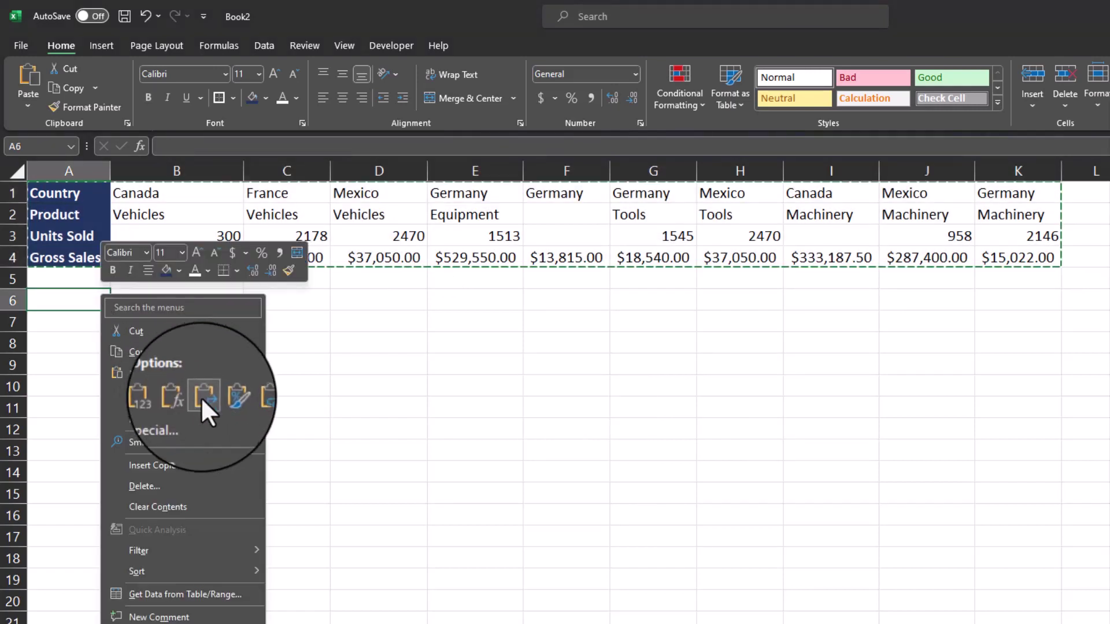
mouse_move(206, 399)
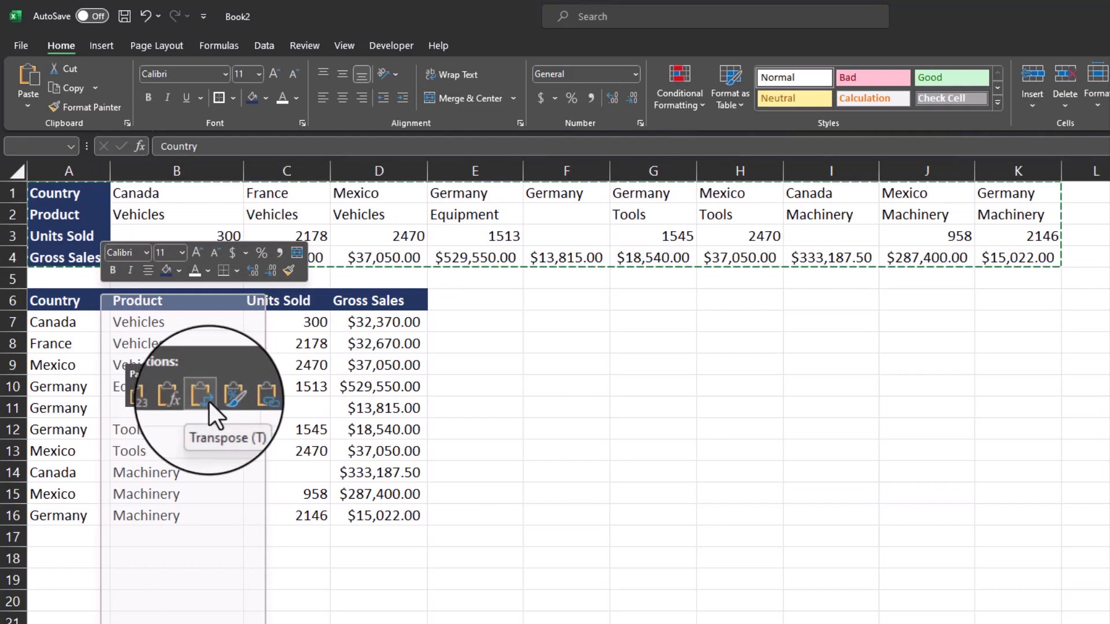
click(206, 400)
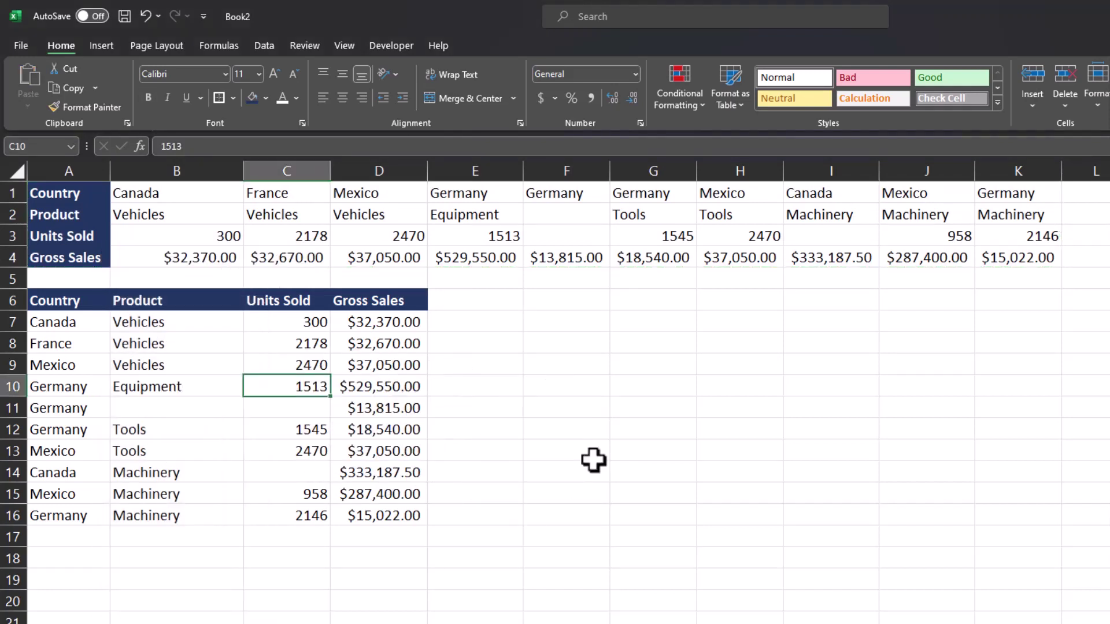